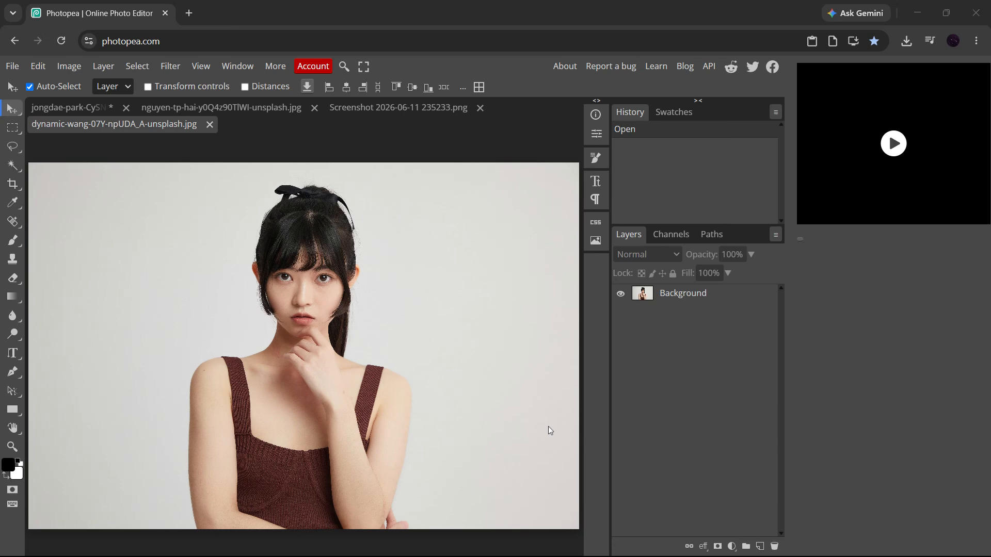
Step: Start Magic Cut on the portrait's Background layer and choose the grey unknown-area brush for the hair edge beside the ribbon
{"action": "left_click", "coordinate": [694, 301]}
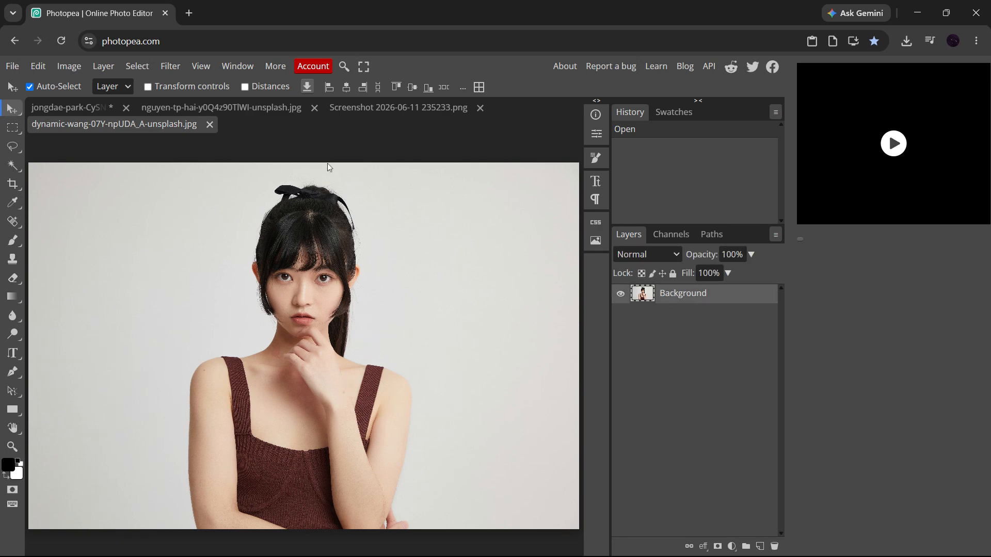
{"action": "left_click", "coordinate": [137, 66]}
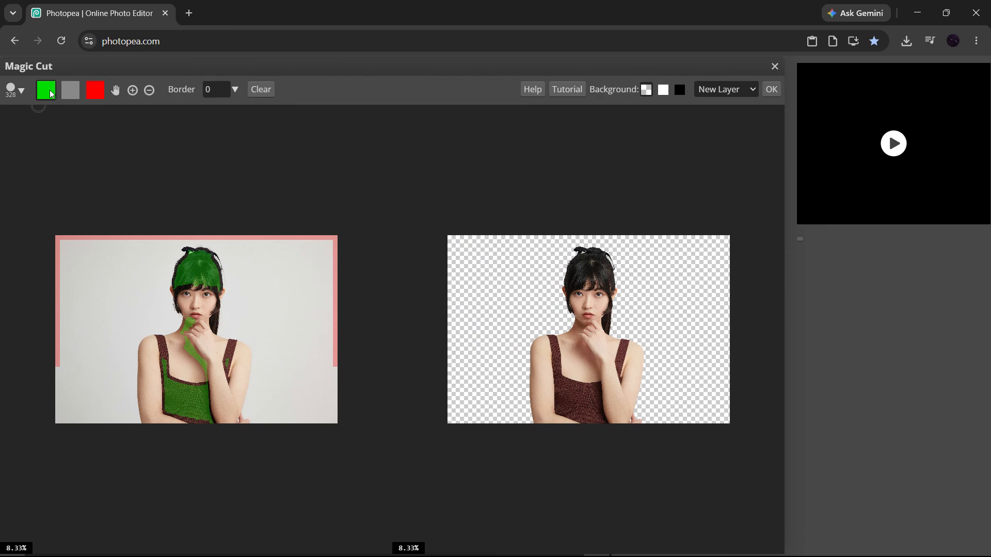
{"action": "left_click", "coordinate": [95, 91]}
{"action": "scroll", "coordinate": [190, 347], "scroll_direction": "up", "scroll_amount": 1}
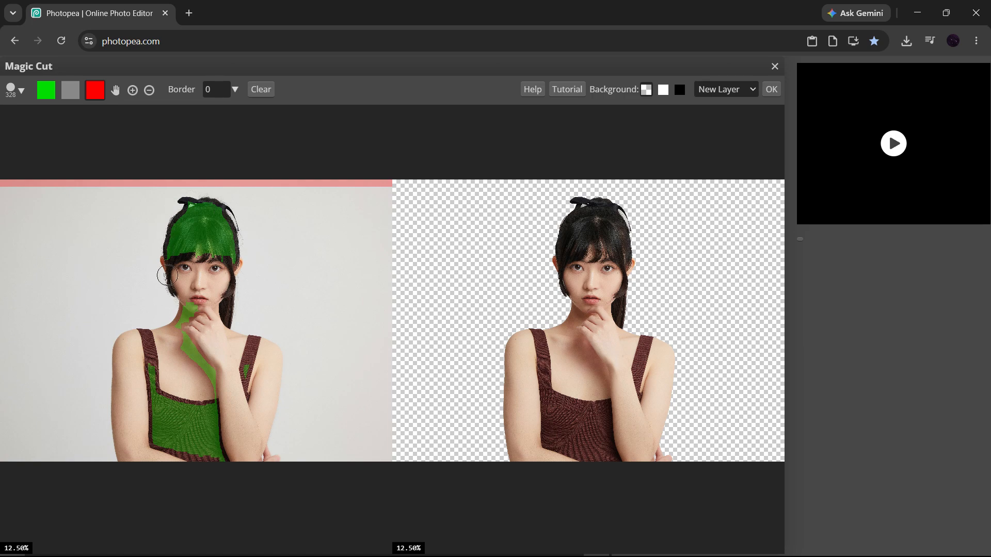
{"action": "scroll", "coordinate": [144, 308], "scroll_direction": "down", "scroll_amount": 1}
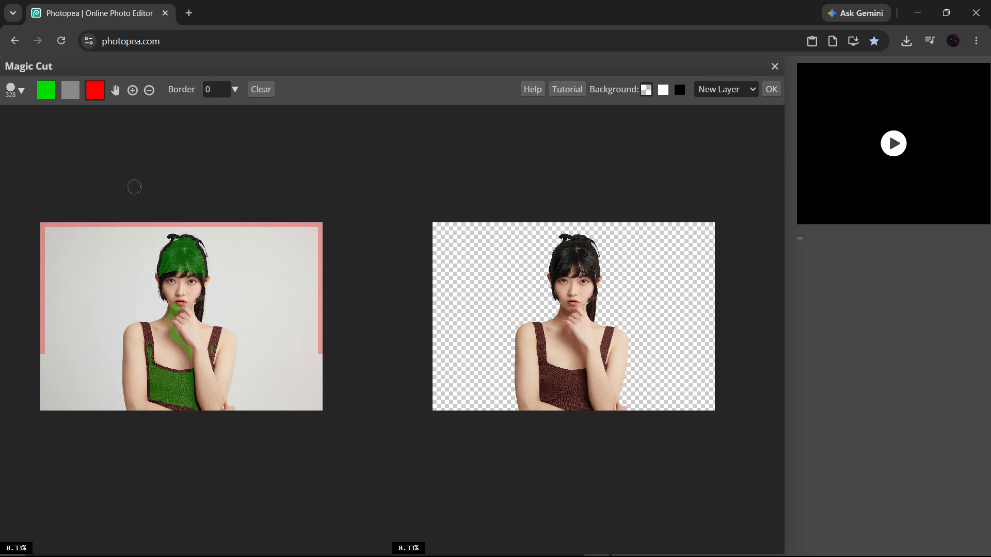
{"action": "left_click", "coordinate": [71, 93]}
{"action": "scroll", "coordinate": [198, 258], "scroll_direction": "up", "scroll_amount": 2}
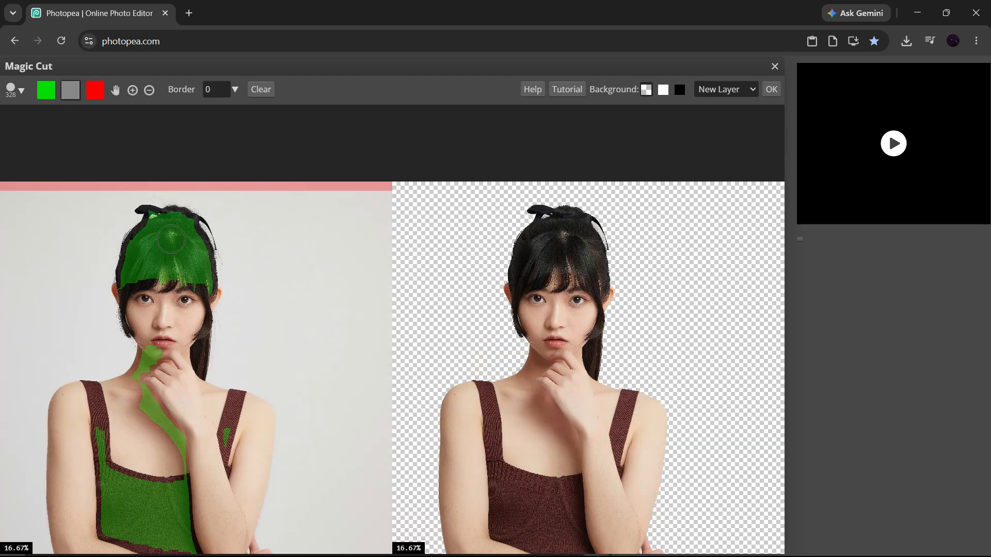
{"action": "scroll", "coordinate": [171, 240], "scroll_direction": "up", "scroll_amount": 5}
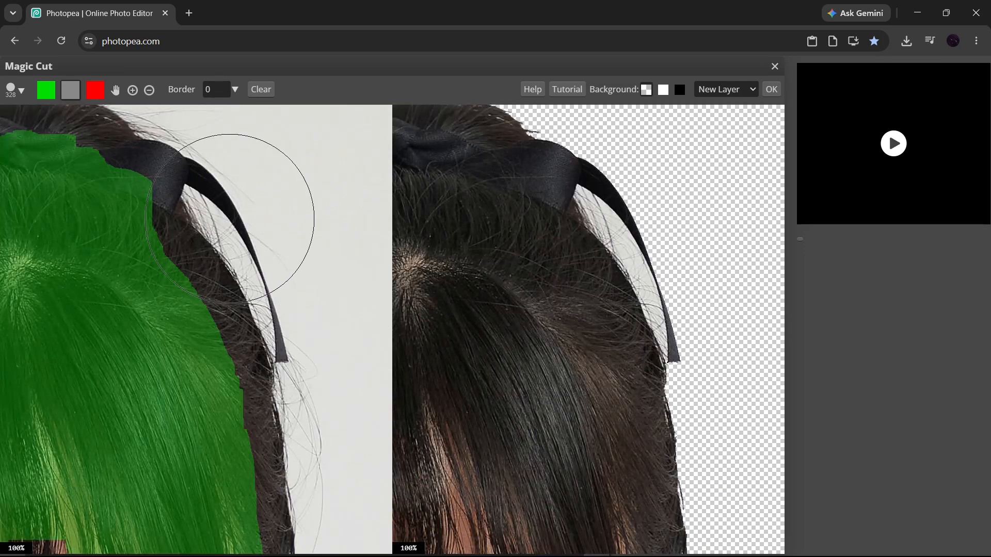
{"action": "scroll", "coordinate": [229, 218], "scroll_direction": "up", "scroll_amount": 2}
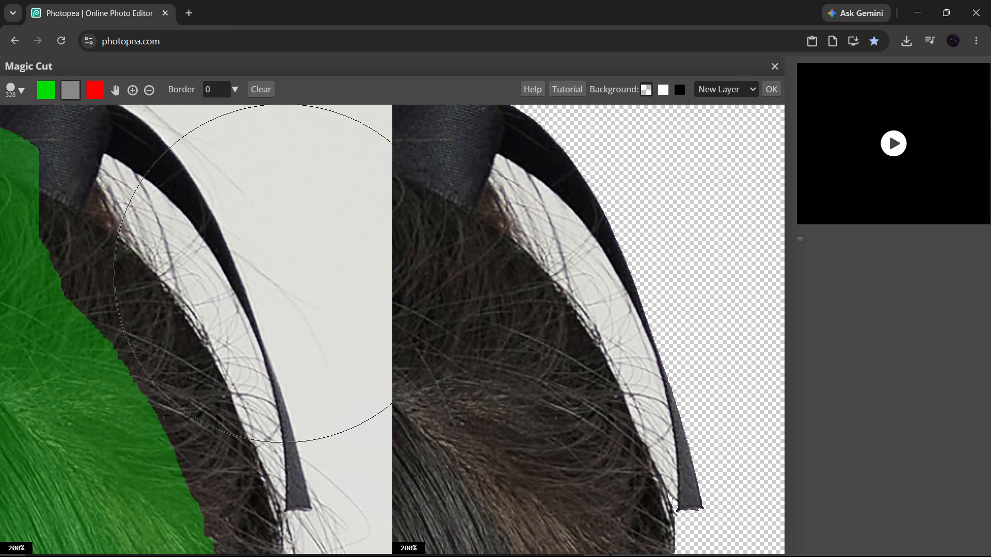
Step: Shrink the Magic Cut brush to fit the narrow gap between the hair and the ribbon
{"action": "key", "text": "bracketleft"}
{"action": "key", "text": "bracketleft"}
{"action": "key", "text": "bracketleft"}
{"action": "key", "text": "bracketleft"}
{"action": "key", "text": "bracketleft"}
{"action": "key", "text": "bracketleft"}
{"action": "key", "text": "bracketleft"}
{"action": "key", "text": "bracketleft"}
{"action": "key", "text": "bracketleft"}
{"action": "key", "text": "bracketleft"}
{"action": "key", "text": "bracketleft"}
{"action": "key", "text": "bracketleft"}
{"action": "key", "text": "bracketleft"}
{"action": "key", "text": "bracketleft"}
{"action": "key", "text": "bracketleft"}
{"action": "key", "text": "bracketleft"}
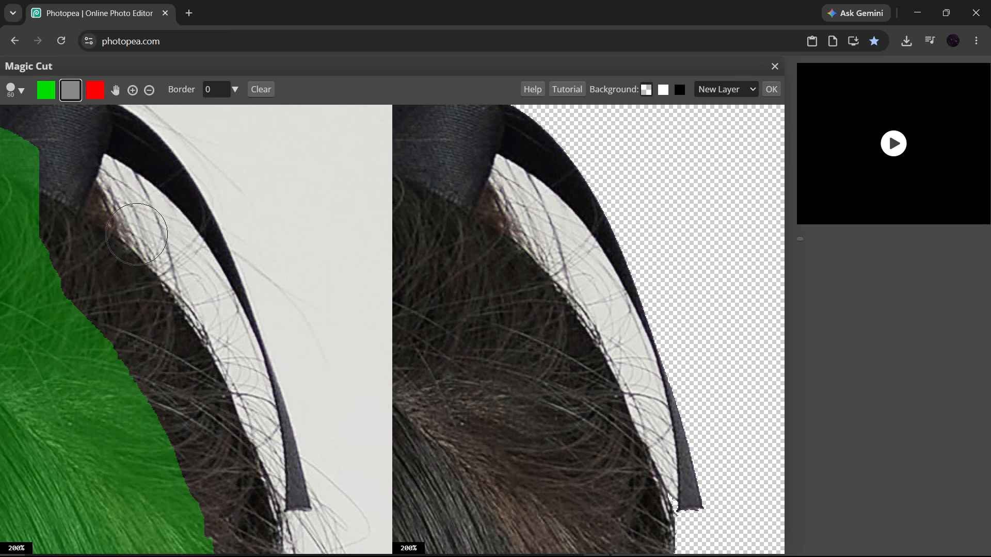
{"action": "key", "text": "bracketleft"}
{"action": "key", "text": "bracketleft"}
{"action": "key", "text": "bracketleft"}
{"action": "key", "text": "bracketleft"}
{"action": "key", "text": "bracketleft"}
Step: Output the Magic Cut result as a new layer and undo it
{"action": "left_click", "coordinate": [772, 91]}
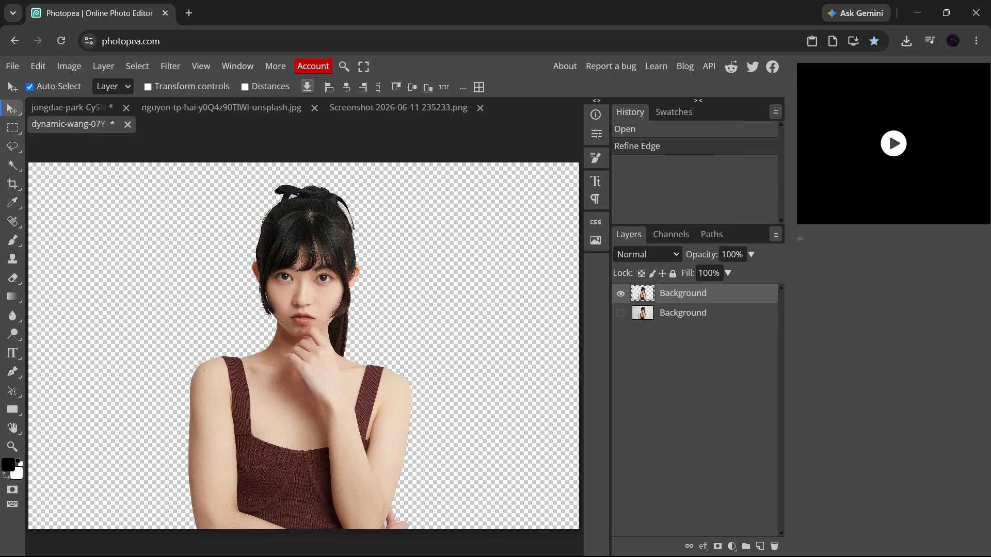
{"action": "key", "text": "ctrl+z"}
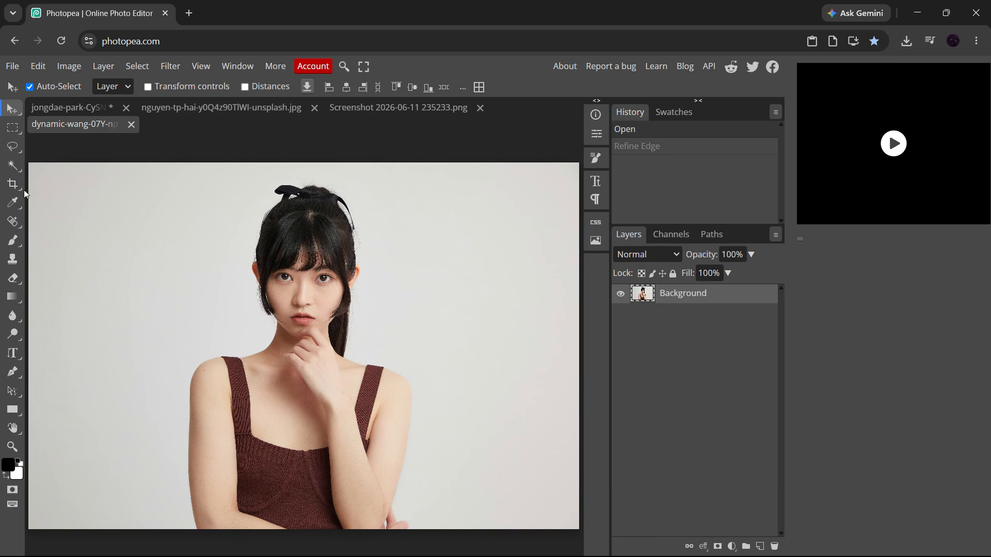
Step: Try selecting the woman's hair and skin with the Magic Wand, and undo those selections
{"action": "key", "text": "w"}
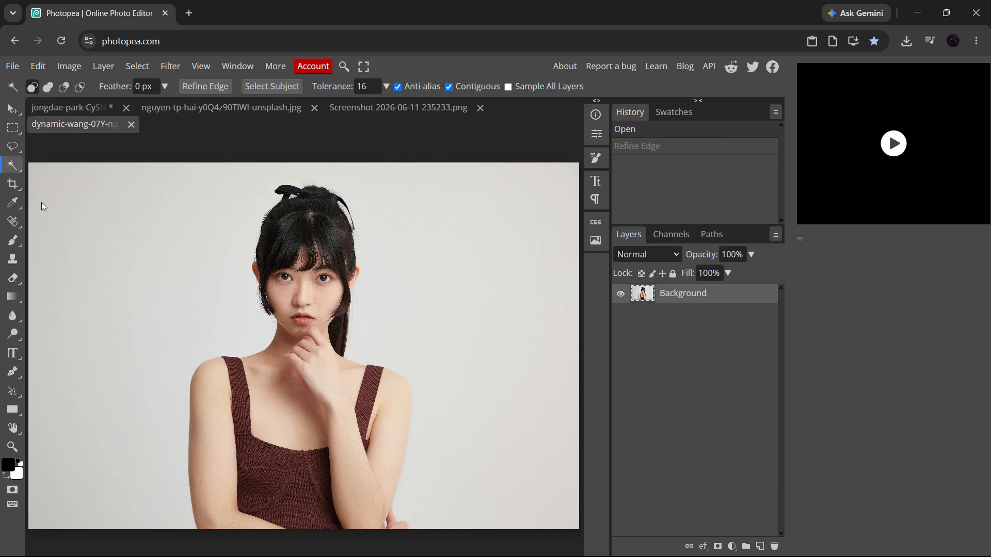
{"action": "right_click", "coordinate": [13, 165]}
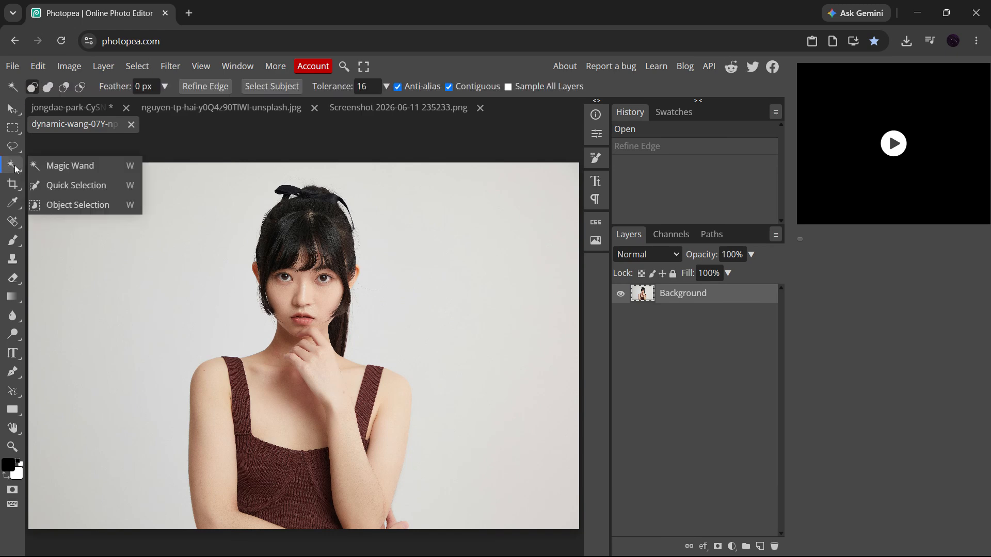
{"action": "left_click", "coordinate": [58, 165]}
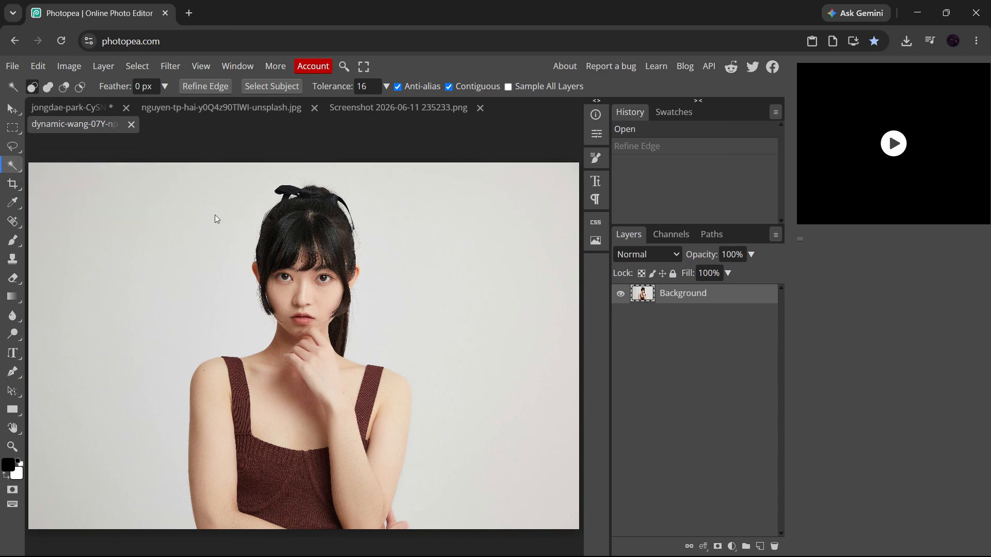
{"action": "left_click", "coordinate": [302, 232]}
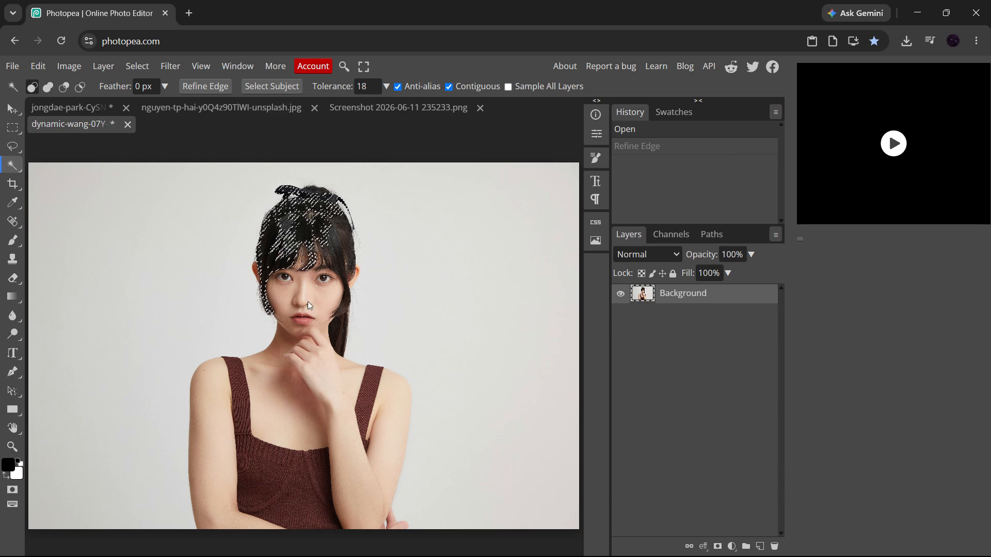
{"action": "left_click", "coordinate": [328, 262], "text": "shift"}
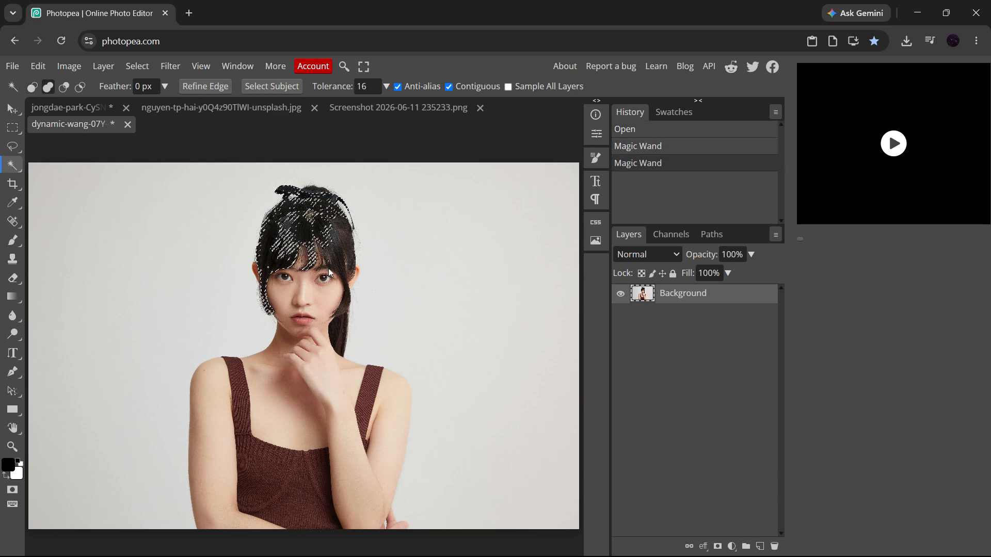
{"action": "left_click_drag", "start_coordinate": [306, 394], "coordinate": [311, 392]}
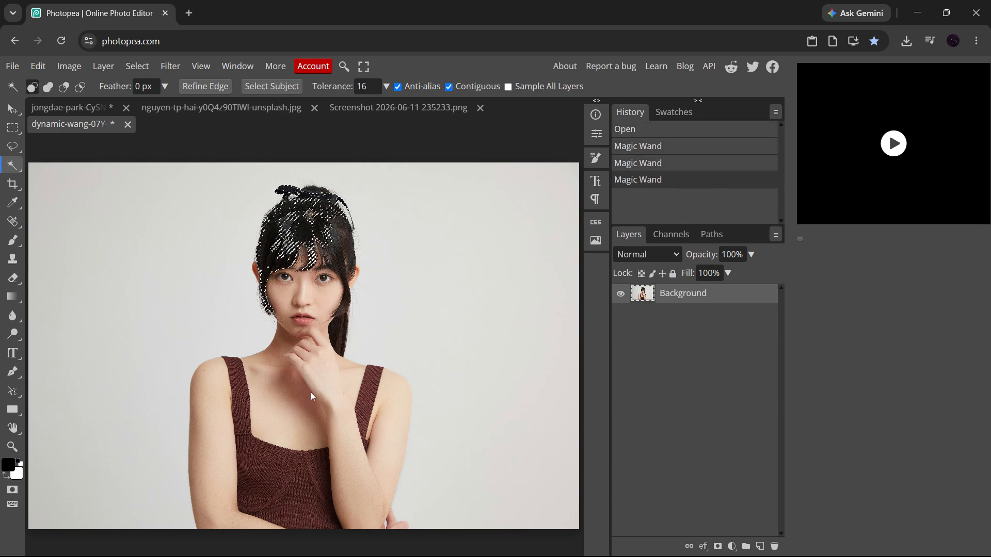
{"action": "key", "text": "ctrl+z"}
{"action": "key", "text": "ctrl+z"}
{"action": "key", "text": "ctrl+z"}
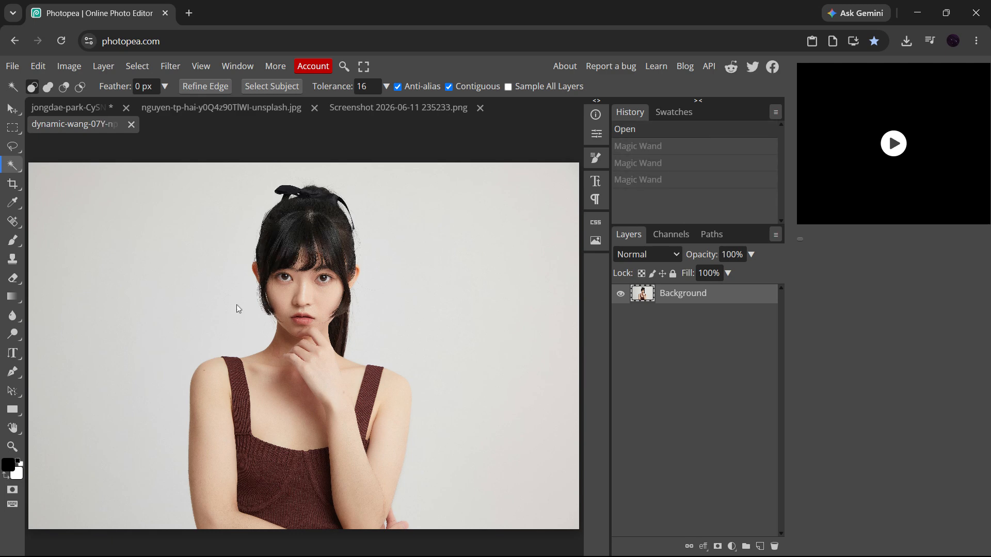
Step: Try selecting the whole woman with Object Selection, undo all the selections, and return to the Move tool
{"action": "right_click", "coordinate": [11, 164]}
{"action": "left_click", "coordinate": [47, 206]}
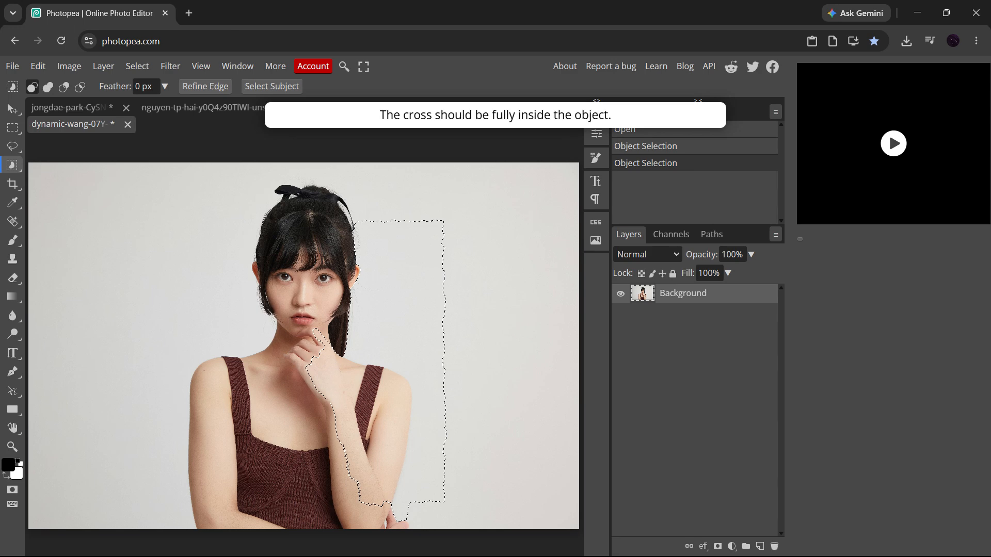
{"action": "left_click_drag", "start_coordinate": [158, 180], "coordinate": [423, 537]}
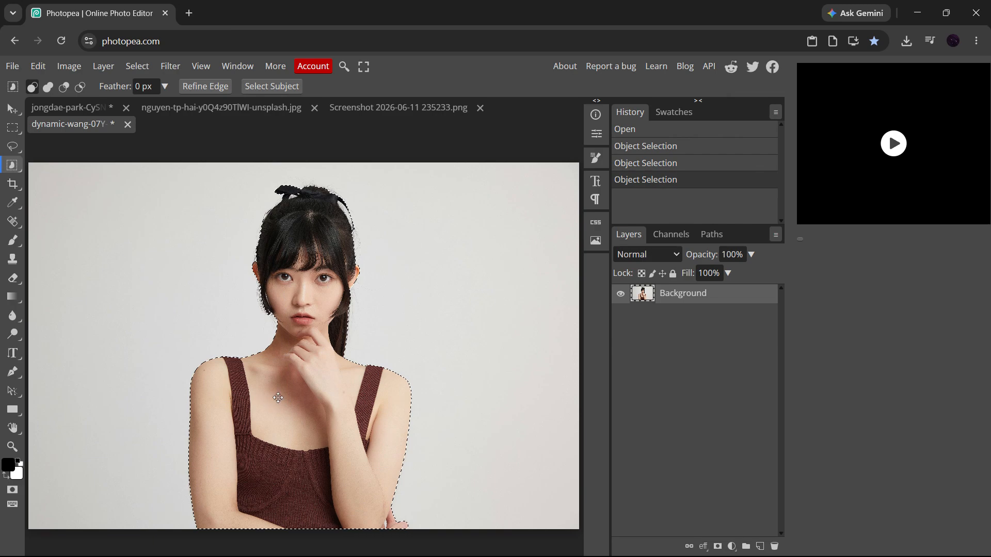
{"action": "scroll", "coordinate": [277, 476], "scroll_direction": "up", "scroll_amount": 4}
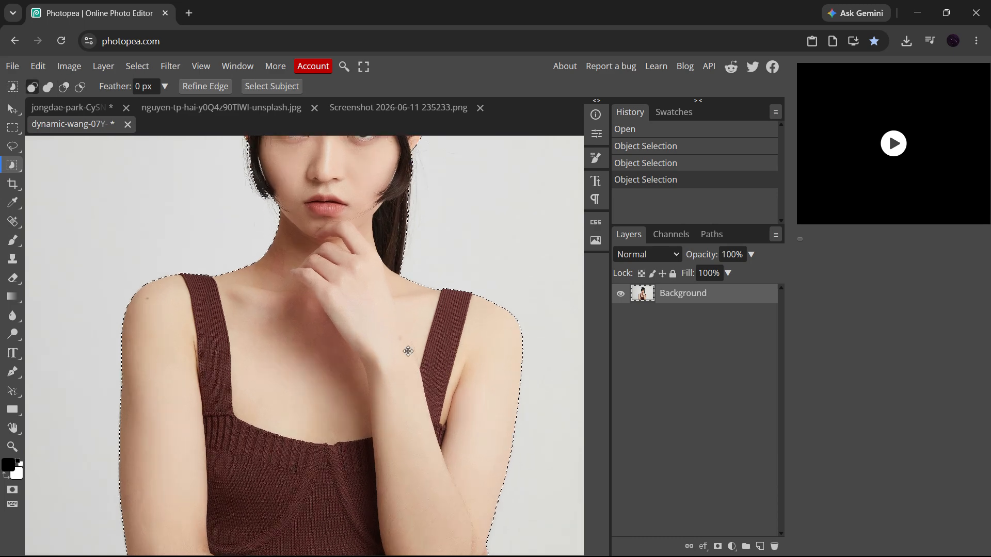
{"action": "scroll", "coordinate": [407, 351], "scroll_direction": "down", "scroll_amount": 4}
{"action": "key", "text": "ctrl+z"}
{"action": "key", "text": "ctrl+z"}
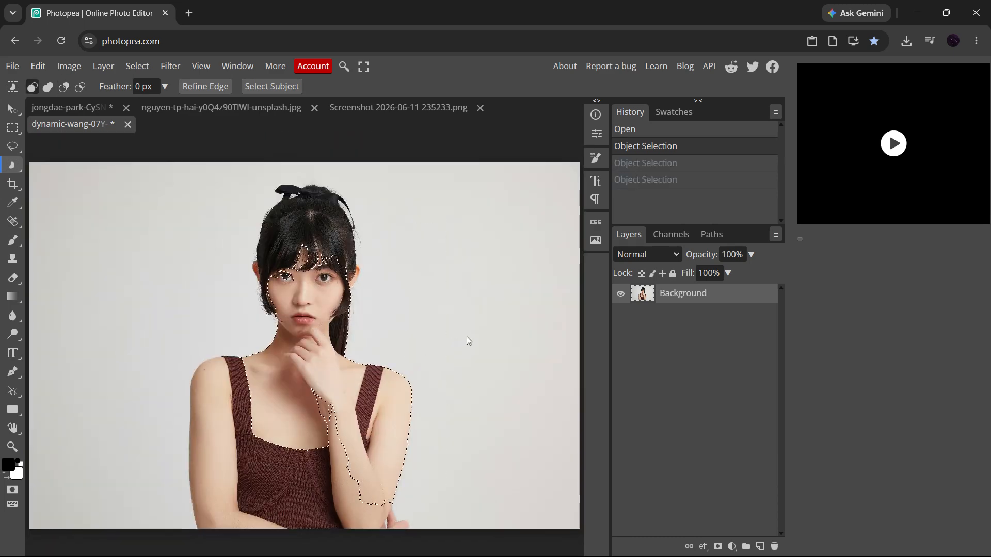
{"action": "key", "text": "ctrl+z"}
{"action": "key", "text": "v"}
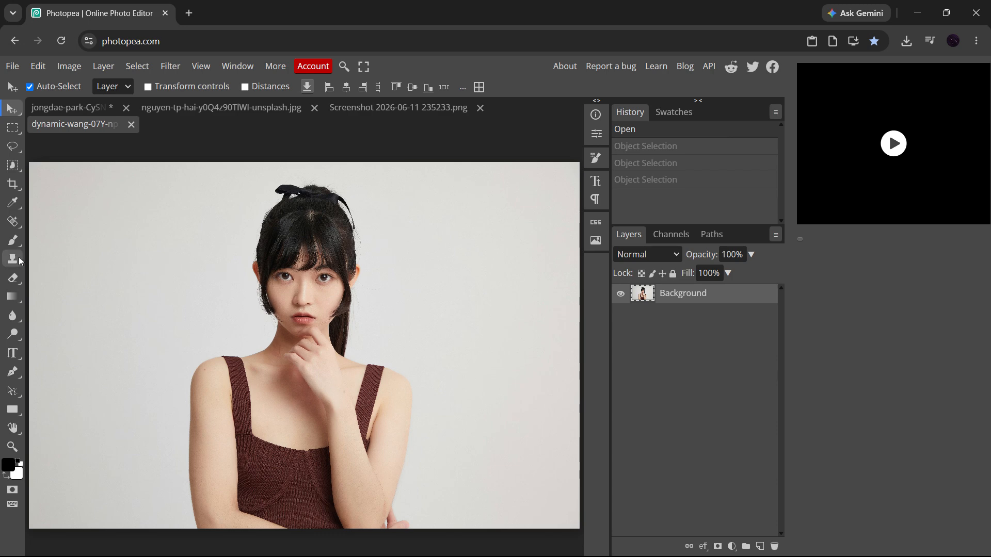
Step: Activate the Spot Healing Brush Tool and adjust its brush size to 350
{"action": "left_click", "coordinate": [15, 226]}
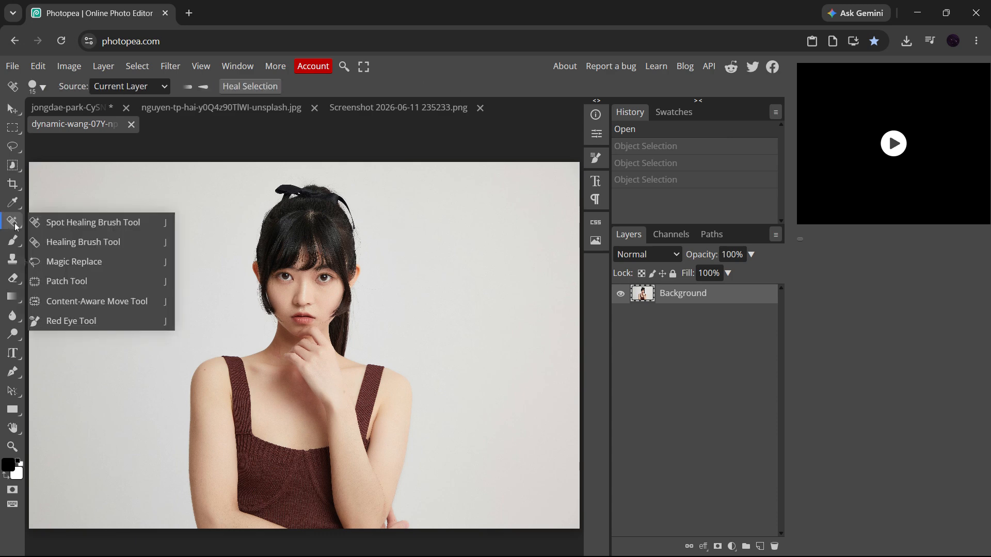
{"action": "left_click", "coordinate": [64, 228]}
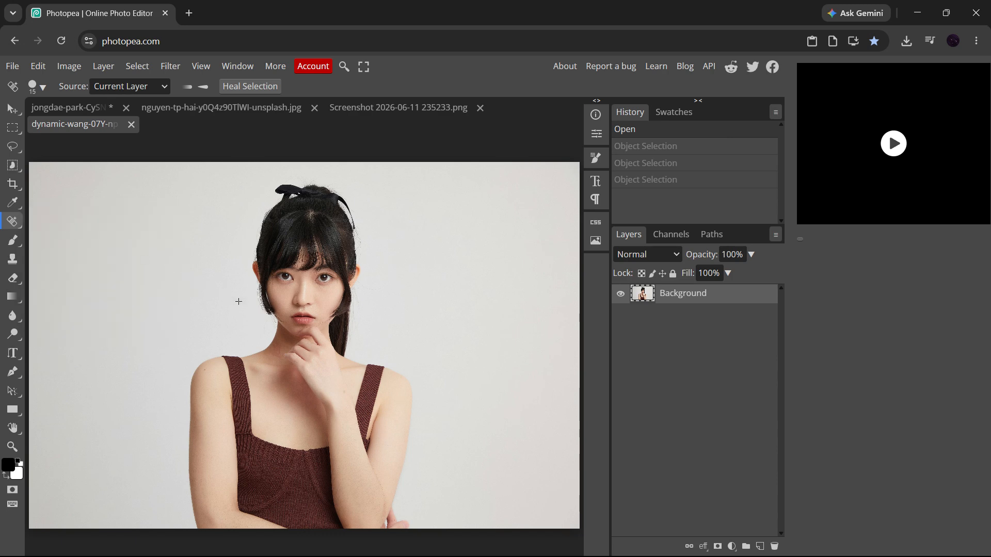
{"action": "key", "text": "bracketright"}
{"action": "key", "text": "bracketright"}
{"action": "key", "text": "bracketright"}
{"action": "key", "text": "bracketright"}
{"action": "key", "text": "bracketright"}
{"action": "key", "text": "bracketright"}
{"action": "key", "text": "bracketright"}
{"action": "key", "text": "bracketright"}
{"action": "key", "text": "bracketright"}
{"action": "key", "text": "bracketright"}
{"action": "key", "text": "bracketright"}
{"action": "key", "text": "bracketright"}
{"action": "key", "text": "bracketright"}
{"action": "key", "text": "bracketright"}
{"action": "key", "text": "bracketright"}
{"action": "key", "text": "bracketright"}
{"action": "key", "text": "bracketright"}
{"action": "key", "text": "bracketright"}
{"action": "key", "text": "bracketright"}
{"action": "key", "text": "bracketright"}
{"action": "key", "text": "bracketright"}
{"action": "key", "text": "bracketright"}
{"action": "key", "text": "bracketright"}
{"action": "key", "text": "bracketright"}
{"action": "key", "text": "bracketright"}
{"action": "key", "text": "bracketright"}
{"action": "key", "text": "bracketright"}
{"action": "key", "text": "bracketright"}
{"action": "key", "text": "bracketright"}
{"action": "key", "text": "bracketright"}
{"action": "key", "text": "bracketright"}
{"action": "key", "text": "bracketright"}
{"action": "key", "text": "bracketright"}
{"action": "key", "text": "bracketright"}
{"action": "key", "text": "bracketleft"}
{"action": "key", "text": "bracketleft"}
{"action": "key", "text": "bracketleft"}
{"action": "key", "text": "bracketleft"}
{"action": "key", "text": "bracketleft"}
{"action": "key", "text": "bracketleft"}
{"action": "key", "text": "bracketleft"}
{"action": "key", "text": "bracketleft"}
{"action": "key", "text": "bracketleft"}
{"action": "key", "text": "bracketleft"}
{"action": "key", "text": "bracketleft"}
{"action": "key", "text": "bracketleft"}
{"action": "key", "text": "bracketleft"}
{"action": "key", "text": "bracketleft"}
{"action": "key", "text": "bracketleft"}
{"action": "key", "text": "bracketleft"}
{"action": "key", "text": "bracketleft"}
{"action": "key", "text": "bracketleft"}
{"action": "key", "text": "bracketright"}
{"action": "key", "text": "bracketright"}
{"action": "key", "text": "bracketright"}
{"action": "key", "text": "bracketright"}
{"action": "key", "text": "bracketright"}
{"action": "key", "text": "bracketright"}
{"action": "key", "text": "bracketright"}
{"action": "key", "text": "bracketright"}
{"action": "key", "text": "bracketright"}
{"action": "key", "text": "bracketright"}
{"action": "key", "text": "bracketright"}
{"action": "key", "text": "bracketright"}
{"action": "key", "text": "bracketright"}
{"action": "key", "text": "bracketright"}
{"action": "key", "text": "bracketright"}
{"action": "key", "text": "bracketright"}
{"action": "key", "text": "bracketright"}
{"action": "key", "text": "bracketleft"}
{"action": "key", "text": "bracketleft"}
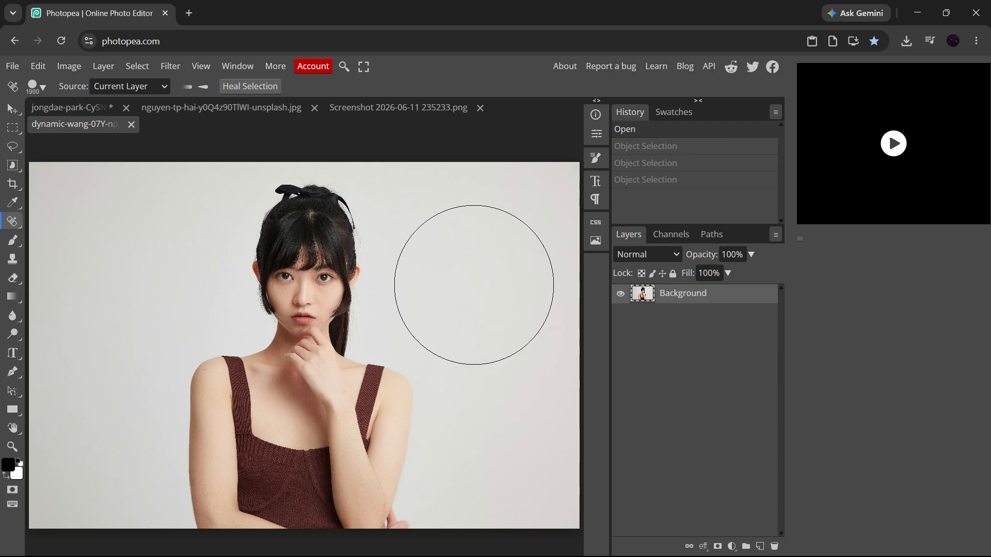
{"action": "key", "text": "bracketleft"}
{"action": "key", "text": "bracketleft"}
{"action": "key", "text": "bracketleft"}
{"action": "key", "text": "bracketleft"}
{"action": "key", "text": "bracketleft"}
{"action": "key", "text": "bracketleft"}
{"action": "key", "text": "bracketleft"}
{"action": "key", "text": "bracketleft"}
{"action": "key", "text": "bracketleft"}
{"action": "key", "text": "bracketleft"}
{"action": "key", "text": "bracketleft"}
{"action": "key", "text": "bracketleft"}
{"action": "key", "text": "bracketleft"}
{"action": "key", "text": "bracketleft"}
{"action": "key", "text": "bracketleft"}
Step: Reduce the healing brush size to 125 and heal two spots on the woman's upper chest near the shoulder strap
{"action": "scroll", "coordinate": [316, 310], "scroll_direction": "up", "scroll_amount": 2}
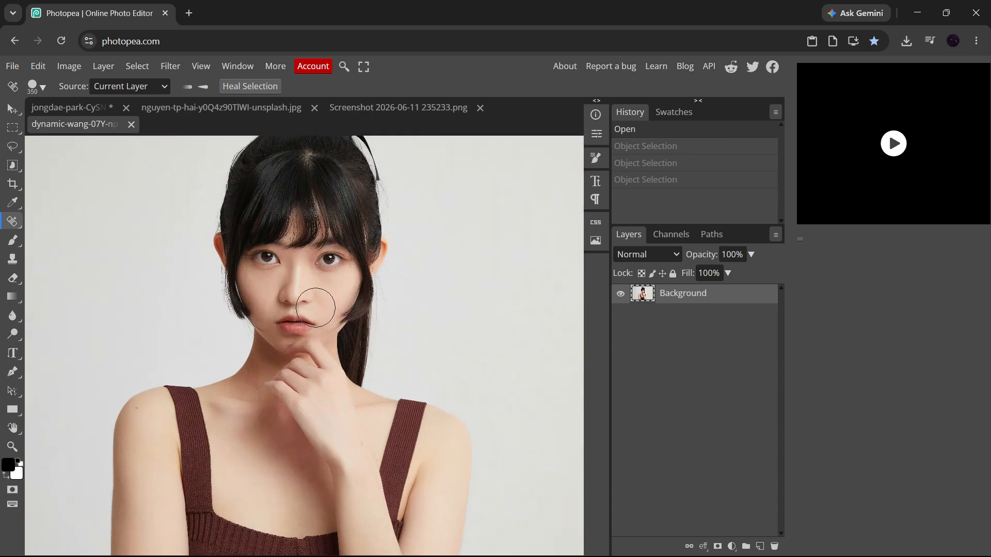
{"action": "scroll", "coordinate": [316, 308], "scroll_direction": "up", "scroll_amount": 2}
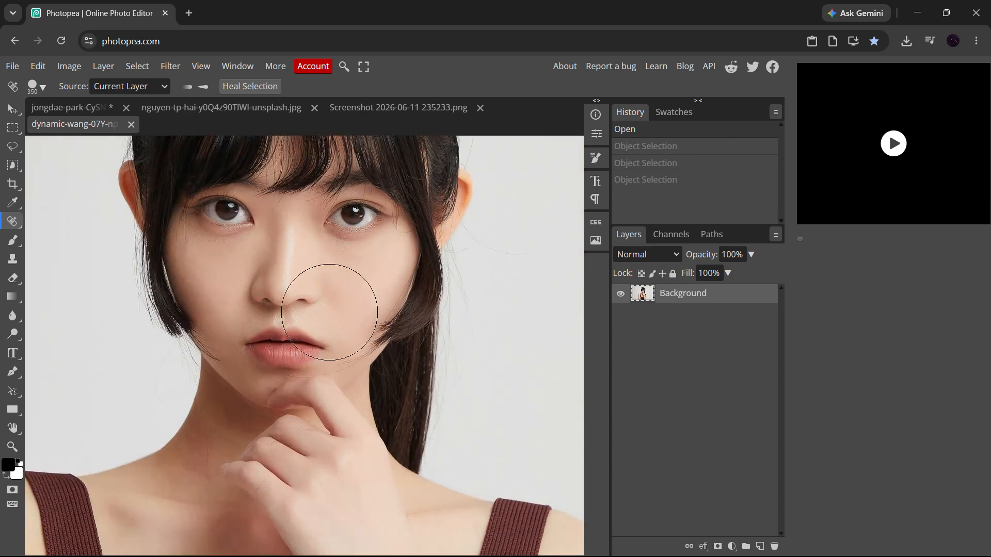
{"action": "scroll", "coordinate": [327, 287], "scroll_direction": "down", "scroll_amount": 3}
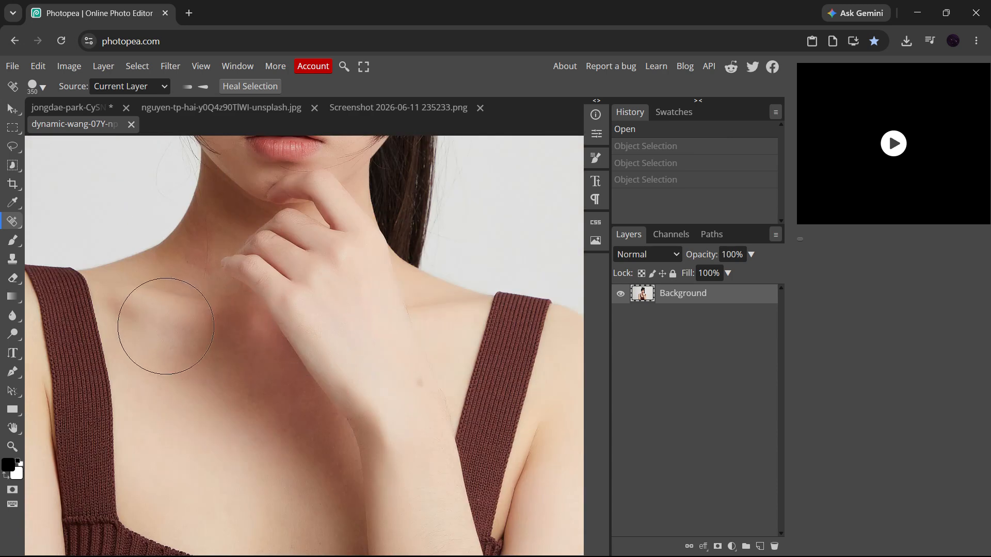
{"action": "key", "text": "bracketleft"}
{"action": "key", "text": "bracketleft"}
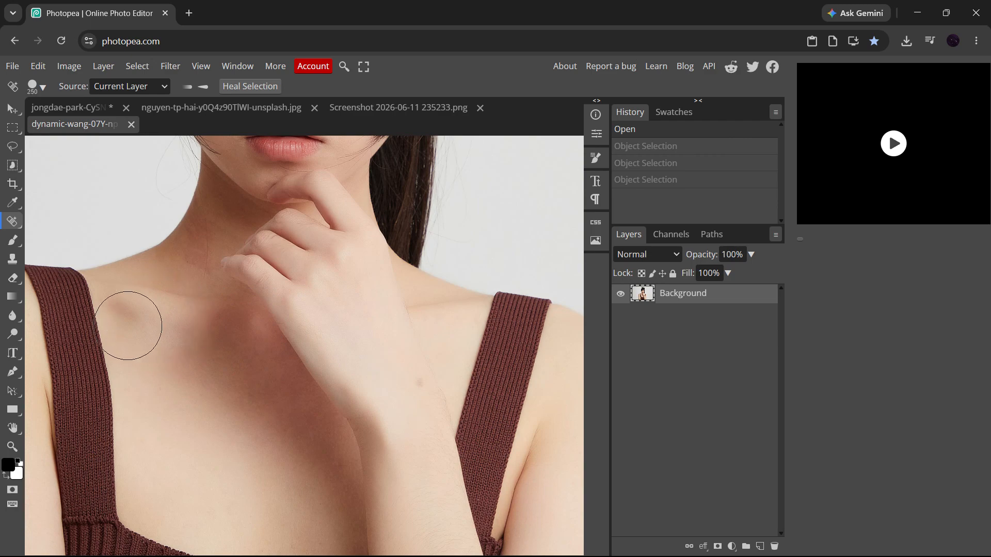
{"action": "key", "text": "bracketleft"}
{"action": "key", "text": "bracketleft"}
{"action": "key", "text": "bracketleft"}
{"action": "key", "text": "bracketleft"}
{"action": "left_click", "coordinate": [142, 374]}
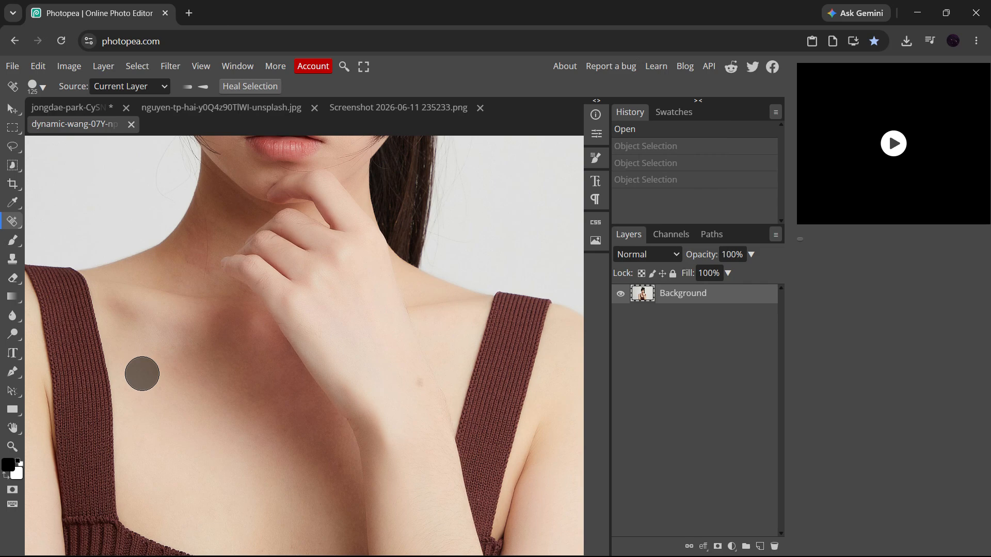
{"action": "left_click", "coordinate": [122, 310]}
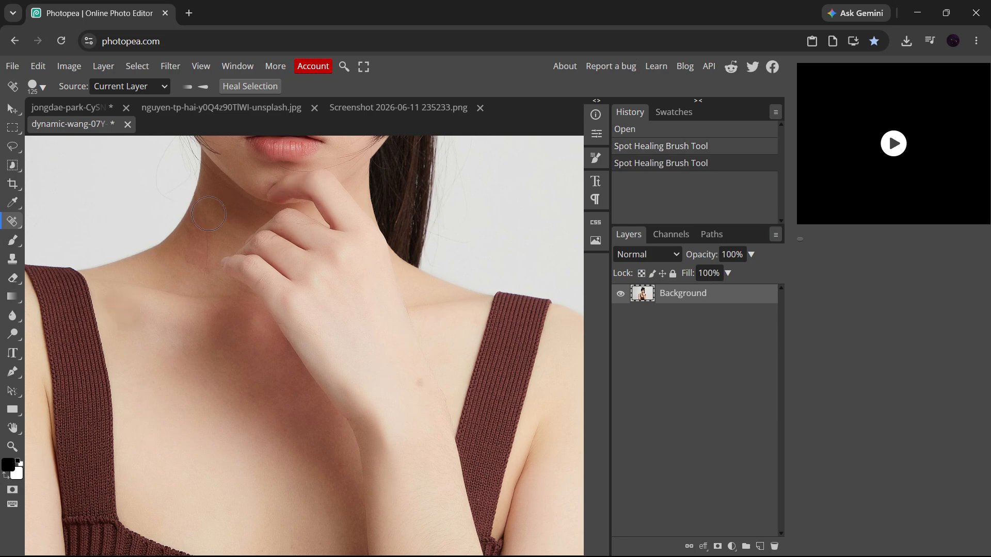
Step: Try a healing stroke down the side of the woman's neck and undo it
{"action": "left_click_drag", "start_coordinate": [208, 212], "coordinate": [160, 286]}
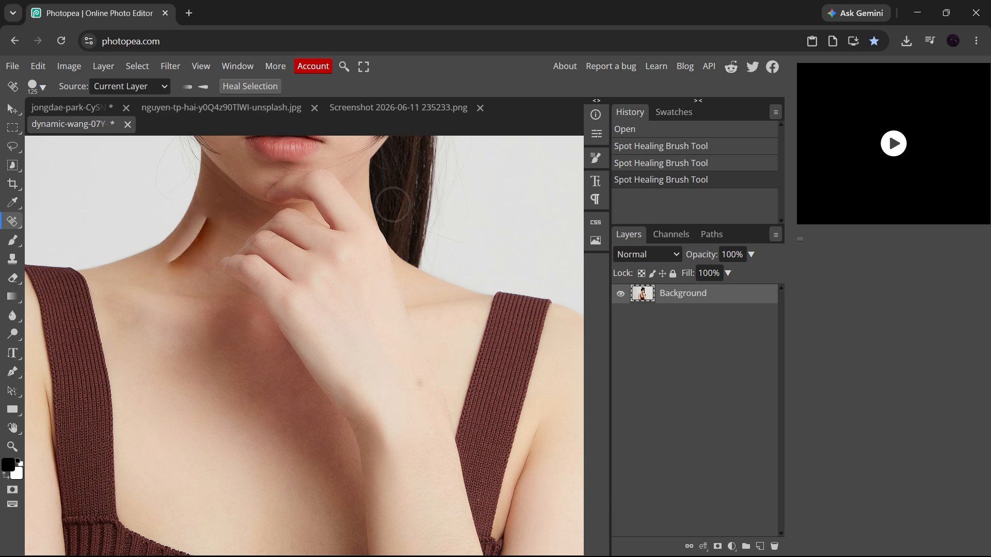
{"action": "key", "text": "ctrl+z"}
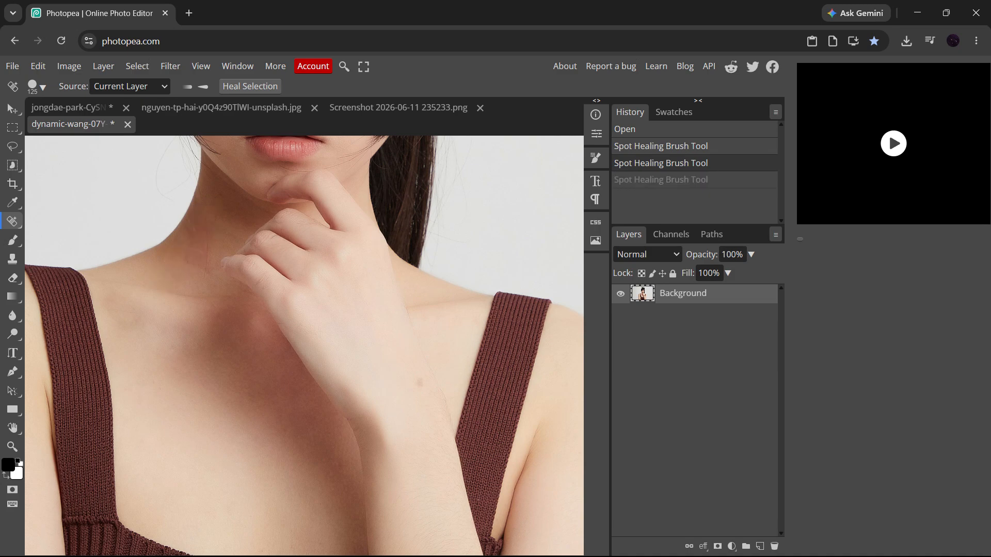
Step: Fit the portrait in the view and switch to the document Screenshot 2026-06-11 235233.png
{"action": "key", "text": "ctrl+0"}
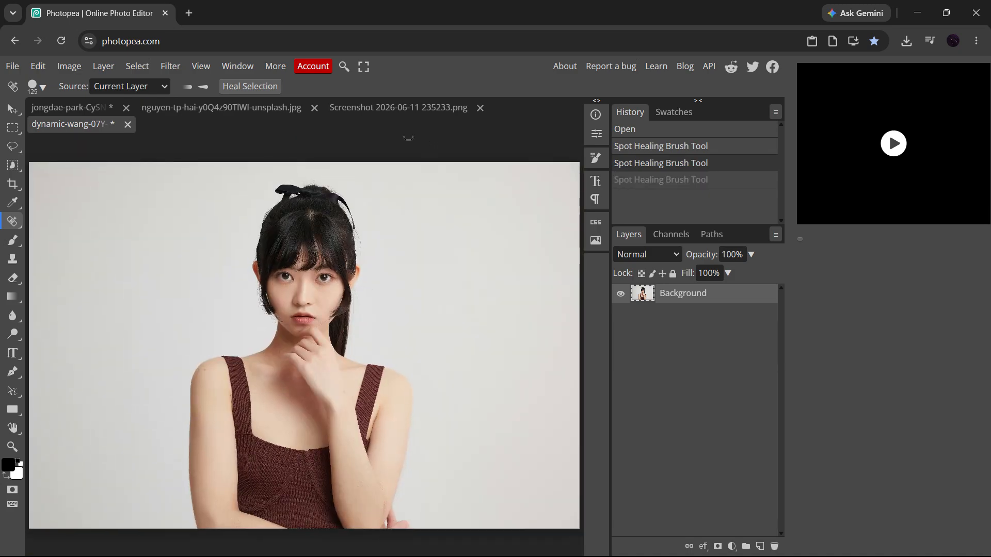
{"action": "left_click", "coordinate": [389, 108]}
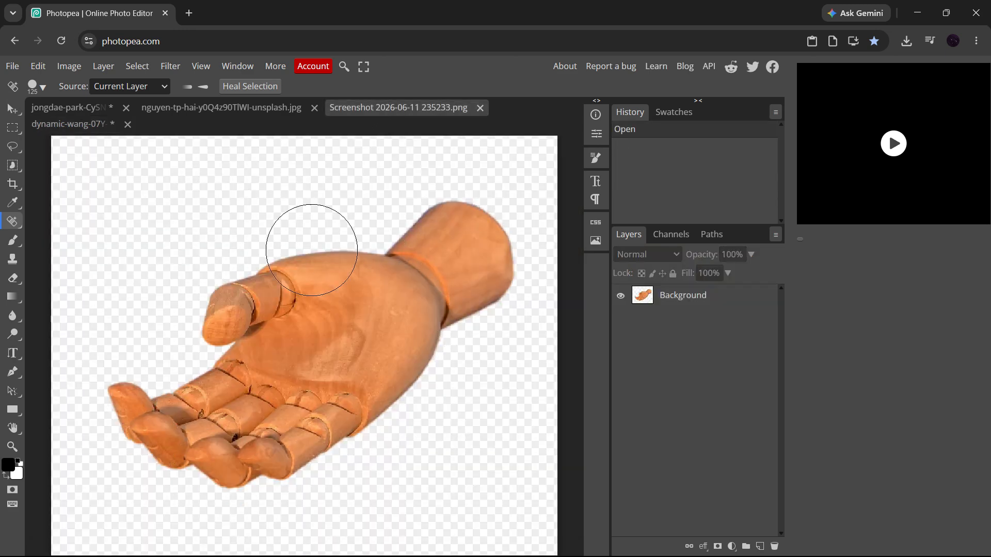
Step: Activate the Move tool, select the wooden hand's Background layer and open Vectorize Bitmap for it
{"action": "key", "text": "v"}
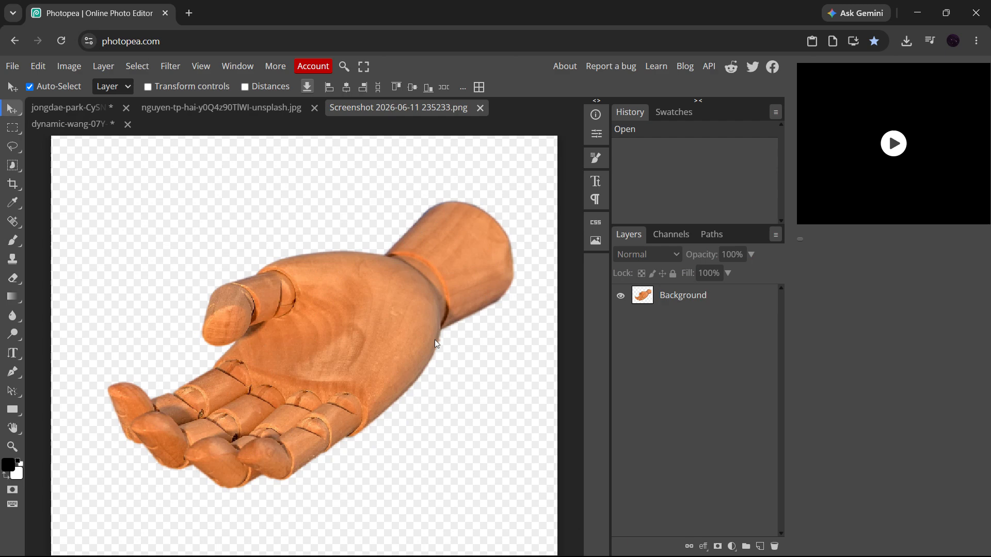
{"action": "left_click", "coordinate": [679, 305]}
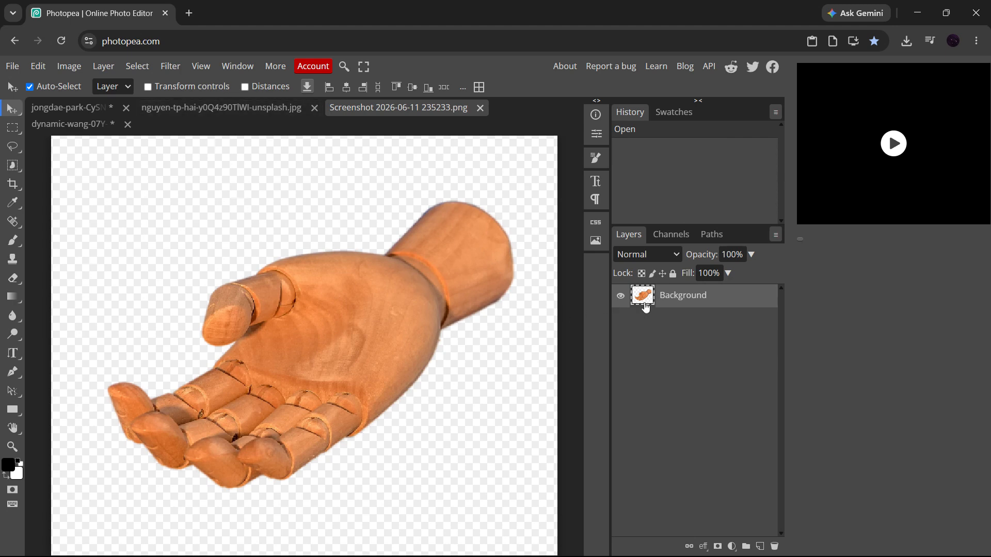
{"action": "left_click", "coordinate": [79, 70]}
{"action": "left_click", "coordinate": [118, 215]}
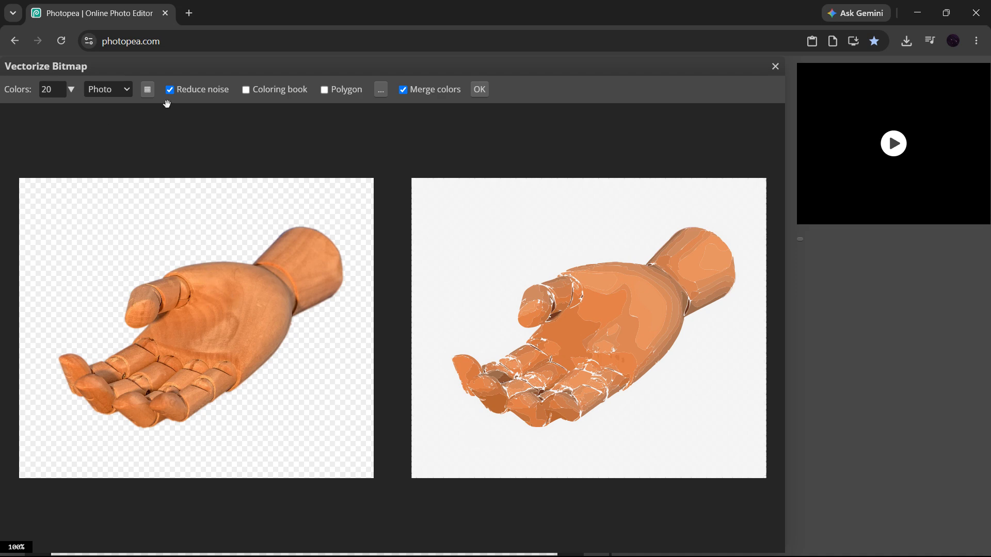
Step: Reduce the vectorization to 9 colors, apply it to the hand image and look through the resulting path layers
{"action": "left_click", "coordinate": [72, 91]}
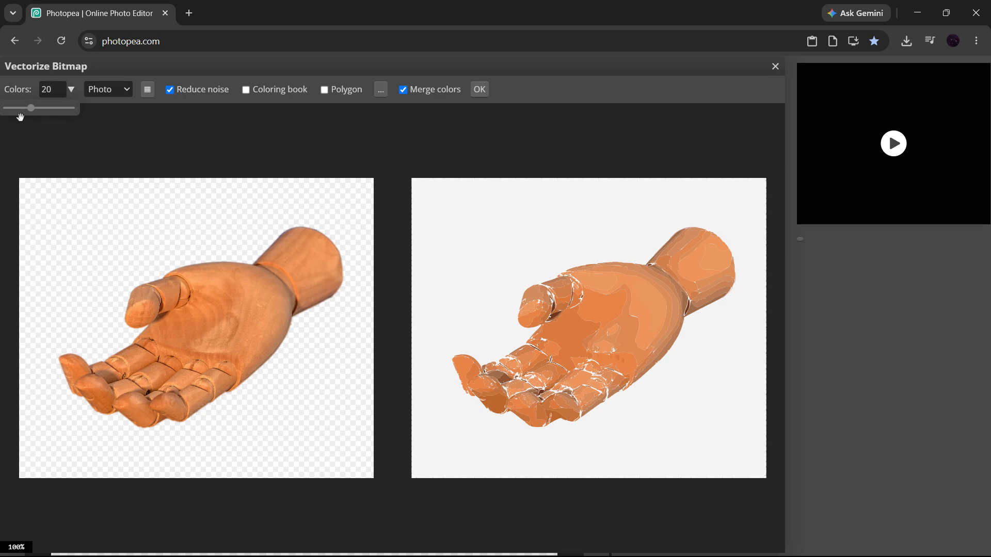
{"action": "mouse_move", "coordinate": [29, 109]}
{"action": "left_mouse_down"}
{"action": "mouse_move", "coordinate": [73, 115]}
{"action": "mouse_move", "coordinate": [8, 118]}
{"action": "mouse_move", "coordinate": [18, 123]}
{"action": "left_mouse_up"}
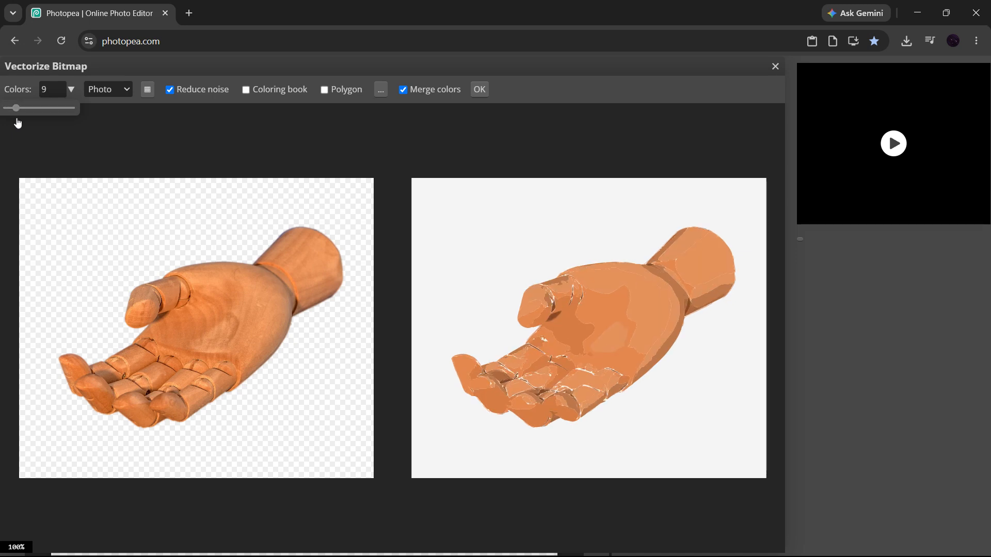
{"action": "left_click", "coordinate": [476, 93]}
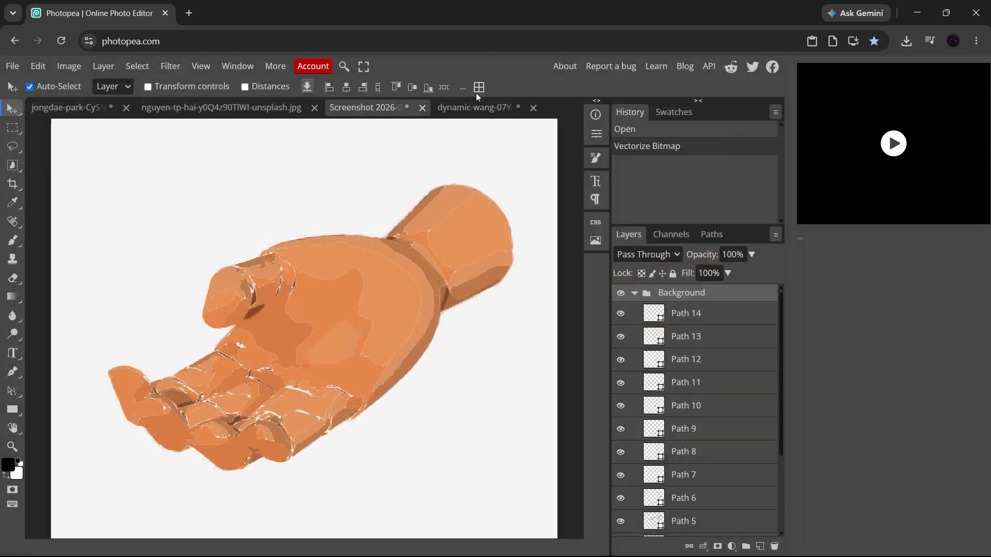
{"action": "scroll", "coordinate": [712, 389], "scroll_direction": "down", "scroll_amount": 2}
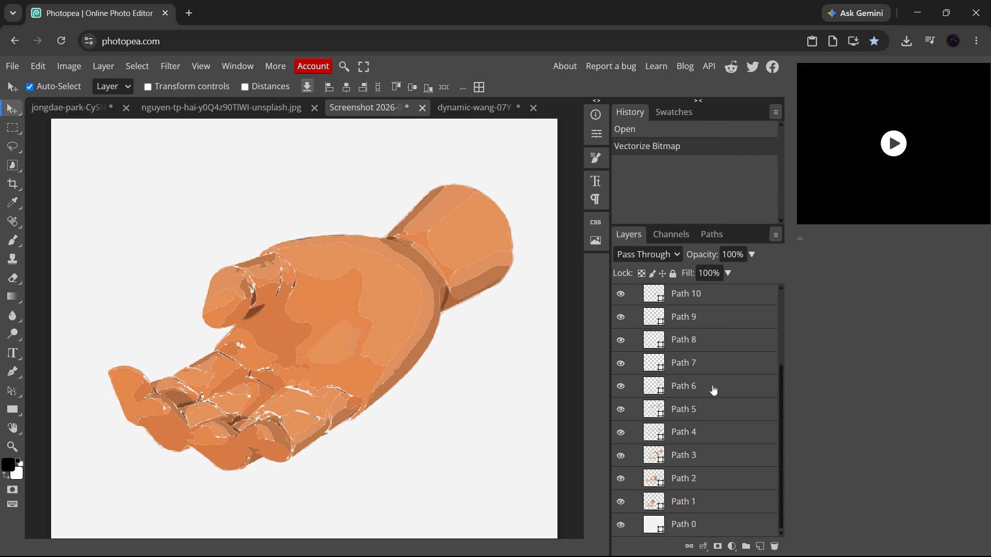
{"action": "scroll", "coordinate": [713, 389], "scroll_direction": "up", "scroll_amount": 2}
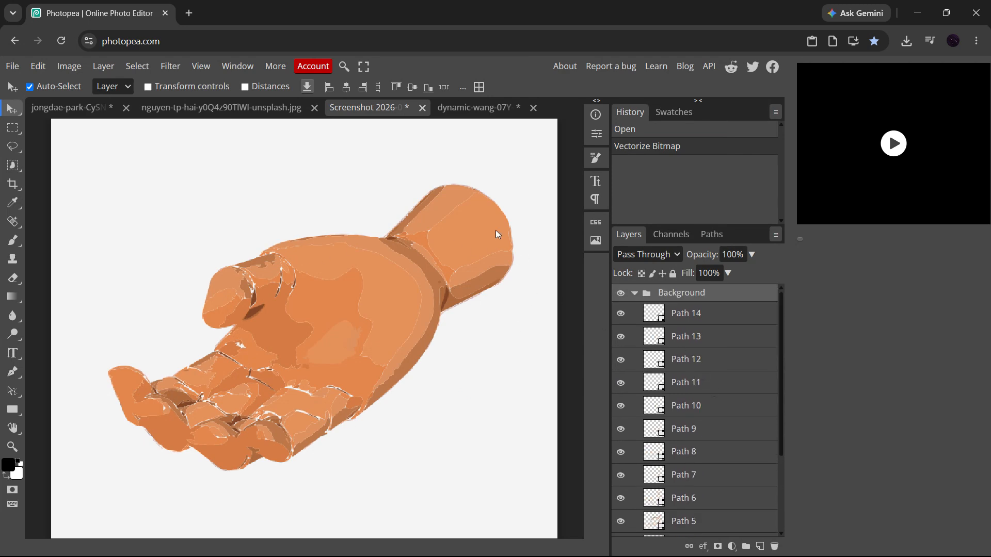